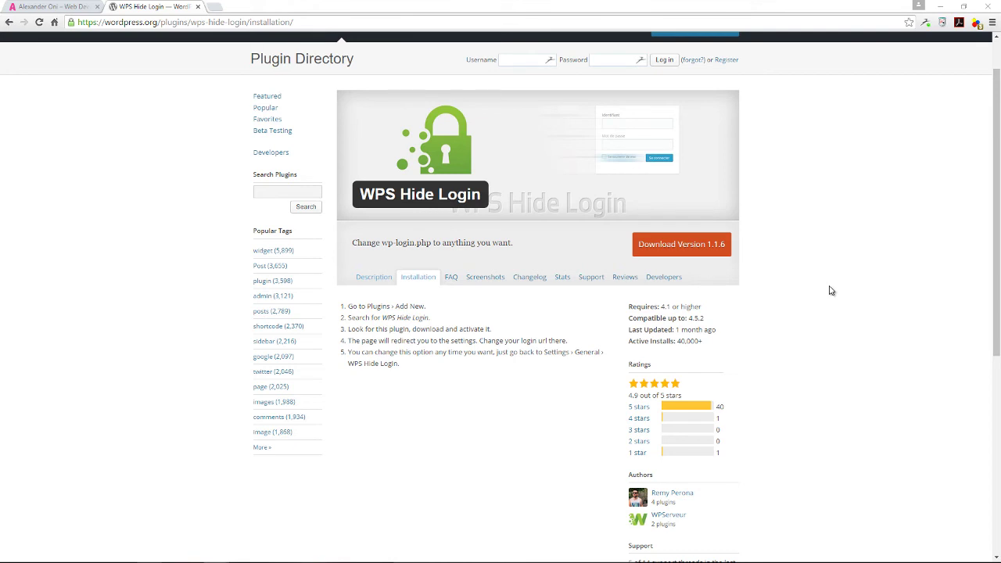
Switch to the blog site tab and log out of WordPress
{"action": "scroll", "coordinate": [824, 306], "scroll_direction": "down", "scroll_amount": 2}
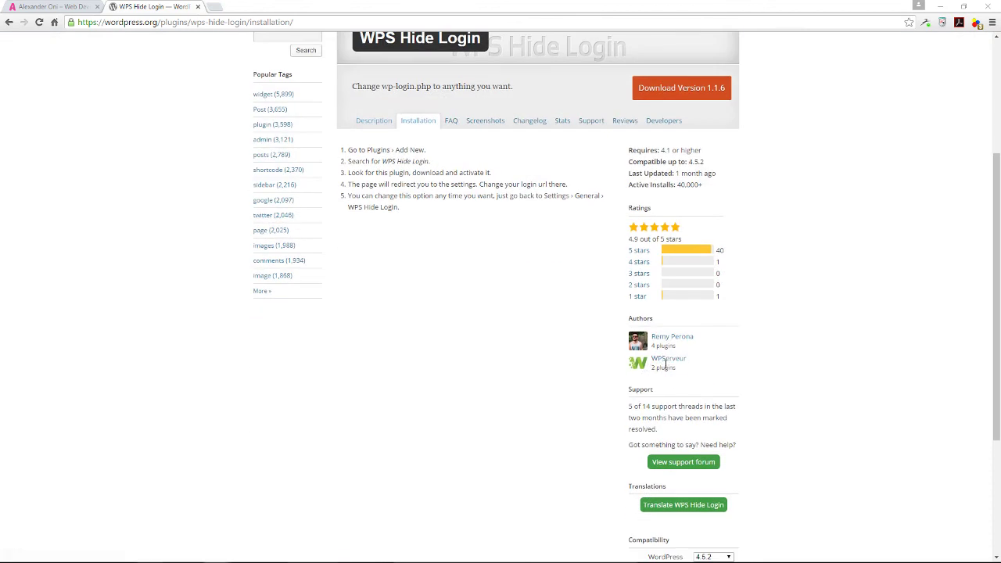
{"action": "scroll", "coordinate": [807, 348], "scroll_direction": "up", "scroll_amount": 1}
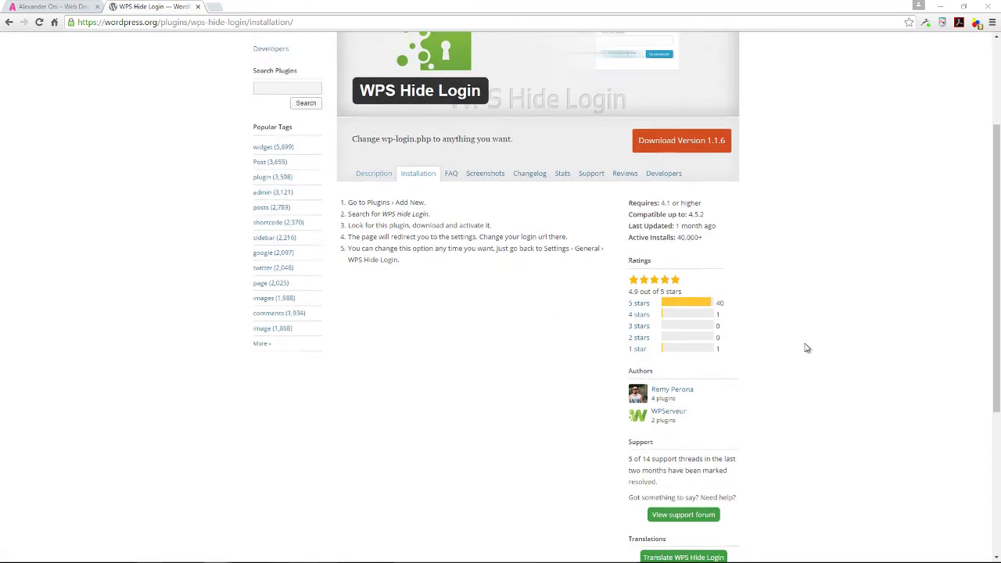
{"action": "scroll", "coordinate": [807, 348], "scroll_direction": "up", "scroll_amount": 1}
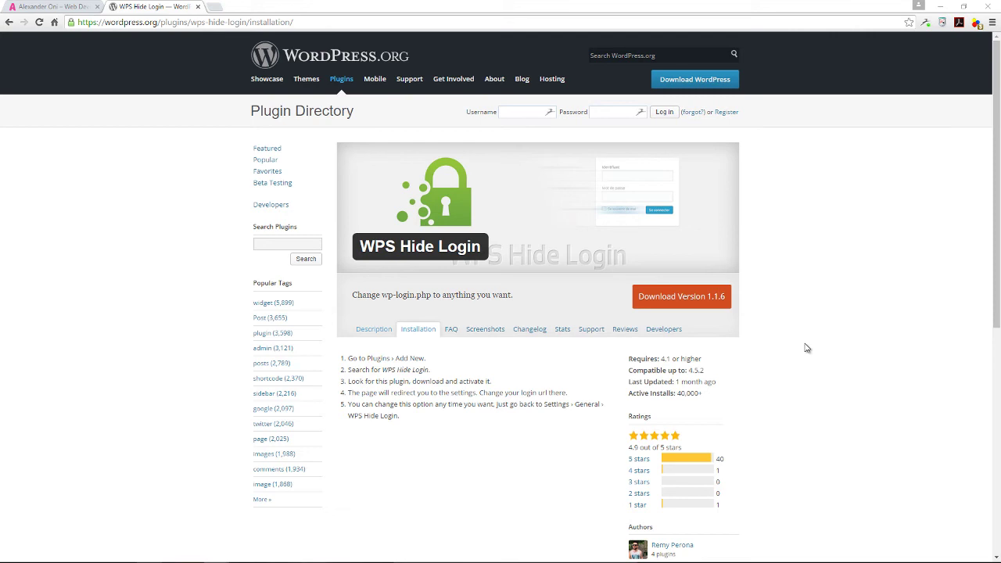
{"action": "left_click", "coordinate": [72, 6]}
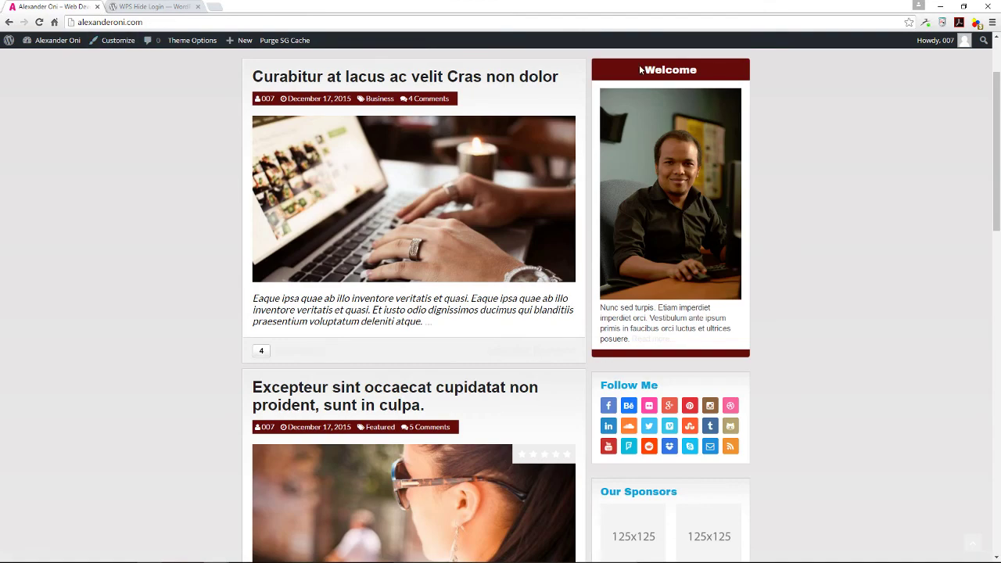
{"action": "mouse_move", "coordinate": [942, 39]}
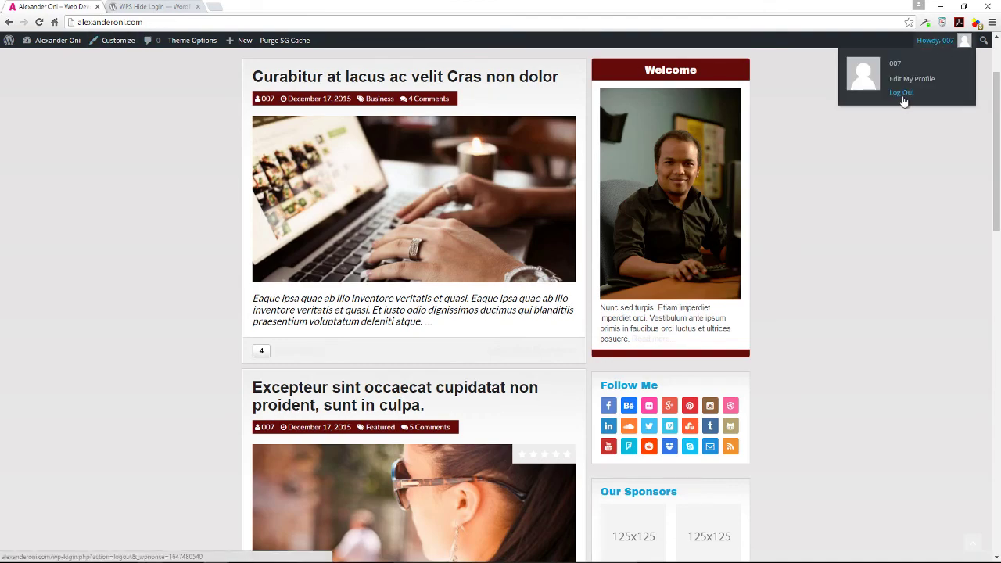
{"action": "left_click", "coordinate": [902, 92]}
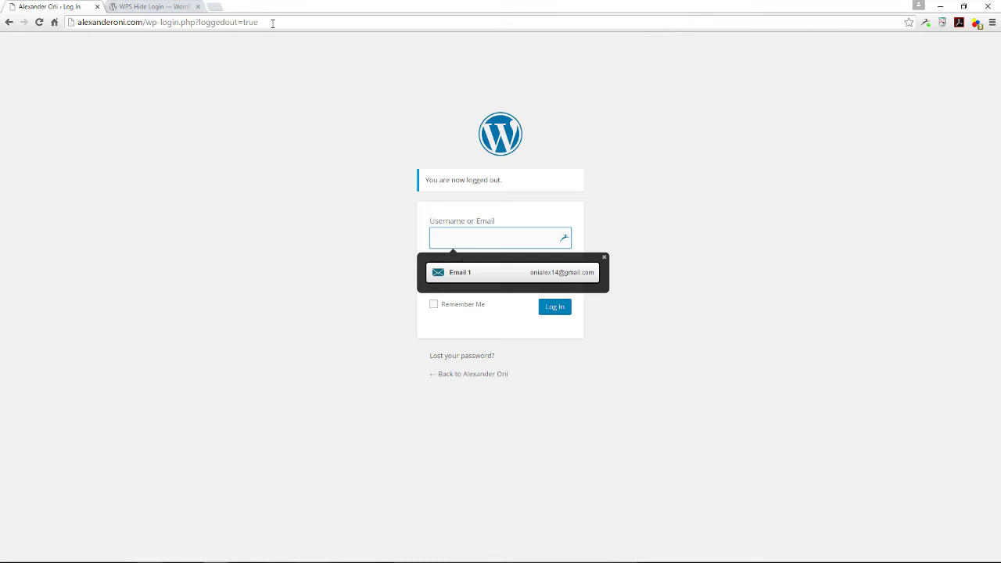
Visit the site's /wp-admin address and see the default login page still appears
{"action": "left_click_drag", "start_coordinate": [258, 22], "coordinate": [159, 22]}
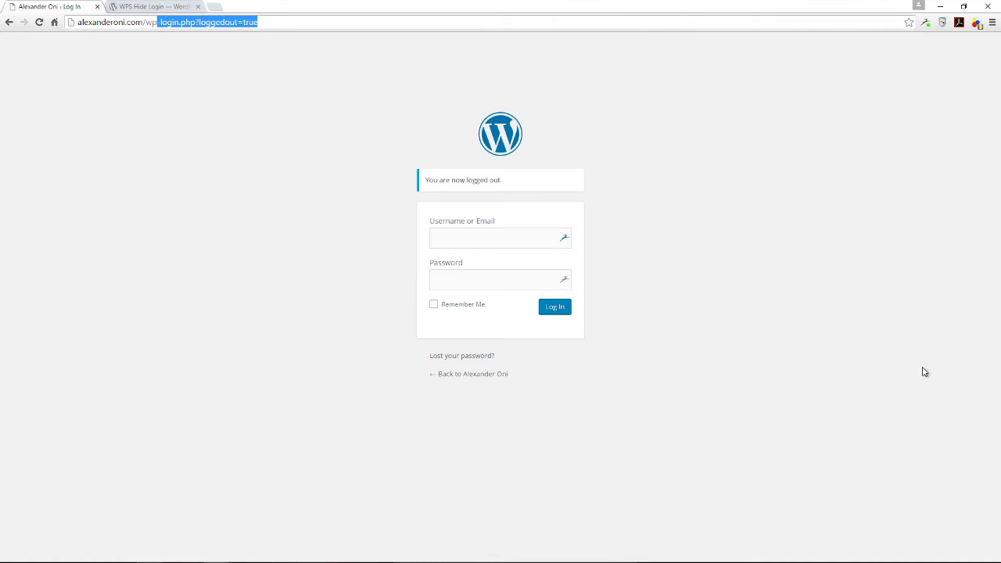
{"action": "type", "text": "-ad"}
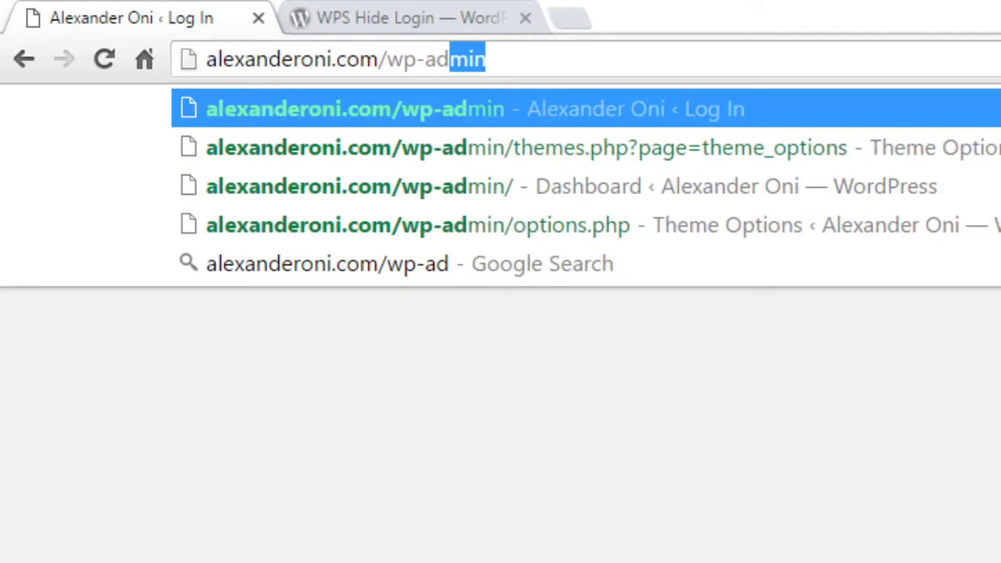
{"action": "type", "text": "mi"}
{"action": "key", "text": "Return"}
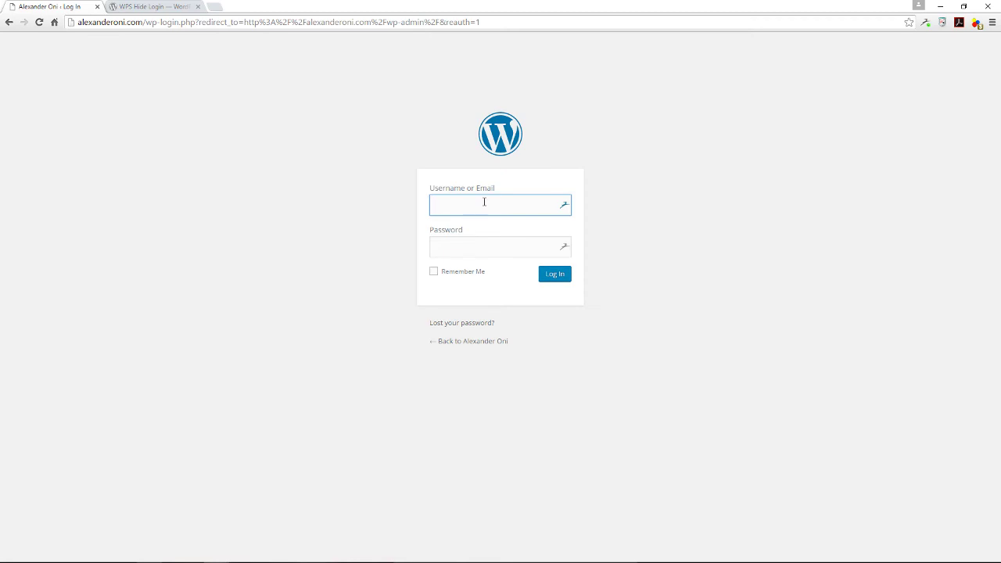
{"action": "left_click", "coordinate": [160, 8]}
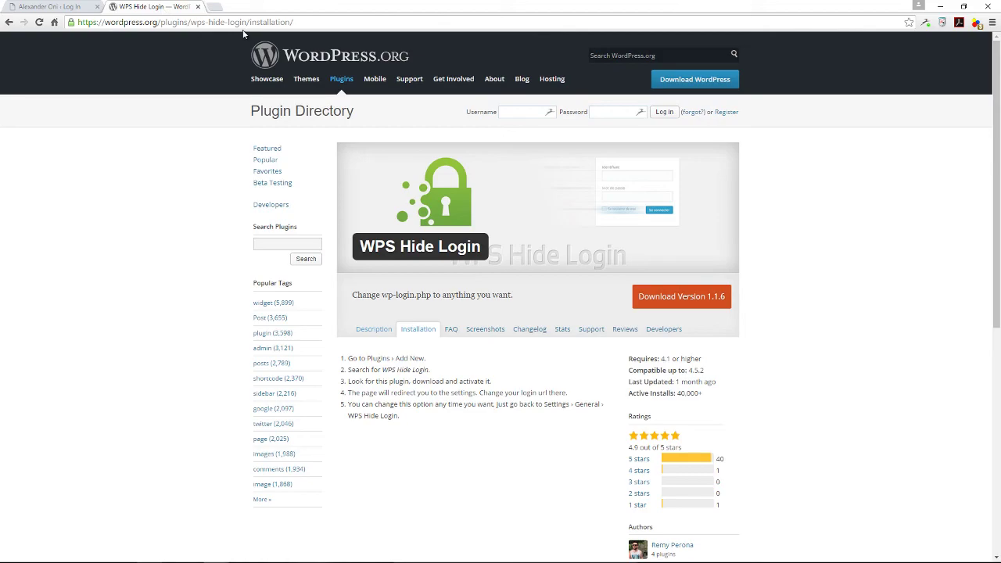
{"action": "left_click", "coordinate": [76, 10]}
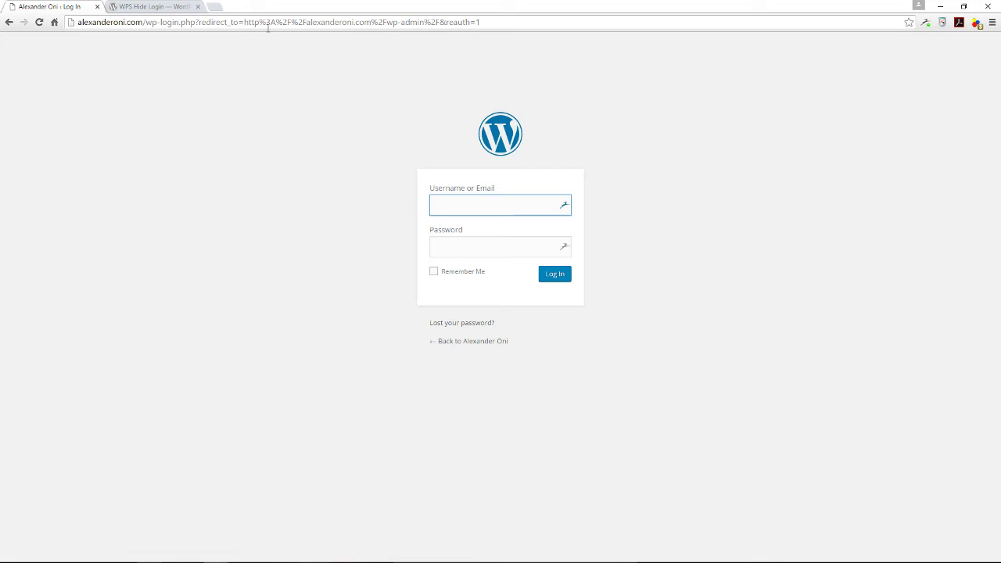
Log in with the account username and password, dismiss the save-password offer, and open Plugins > Add New
{"action": "type", "text": "a"}
{"action": "type", "text": "l"}
{"action": "key", "text": "BackSpace"}
{"action": "key", "text": "BackSpace"}
{"action": "type", "text": "007"}
{"action": "key", "text": "Tab"}
{"action": "type", "text": "••"}
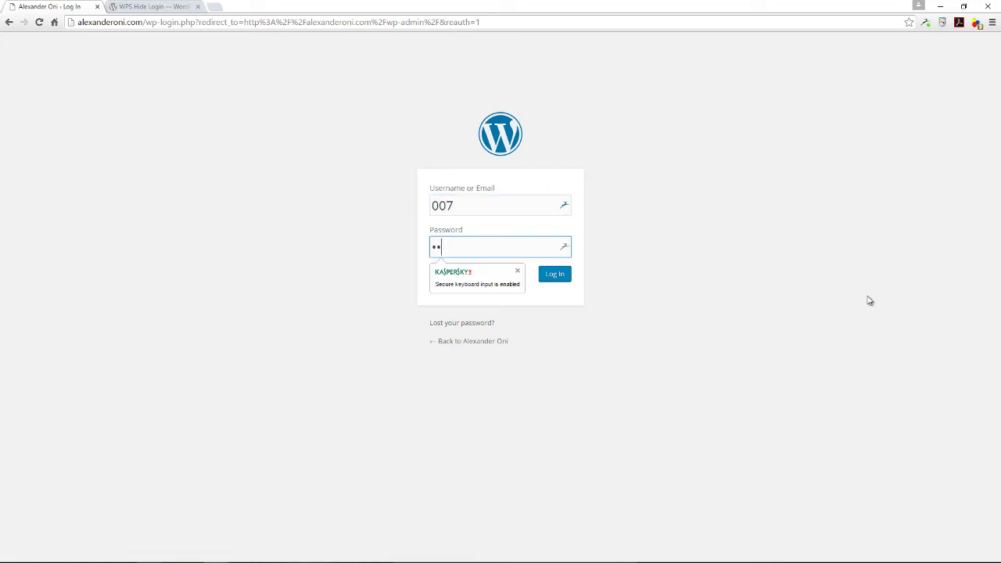
{"action": "type", "text": "••••••••••"}
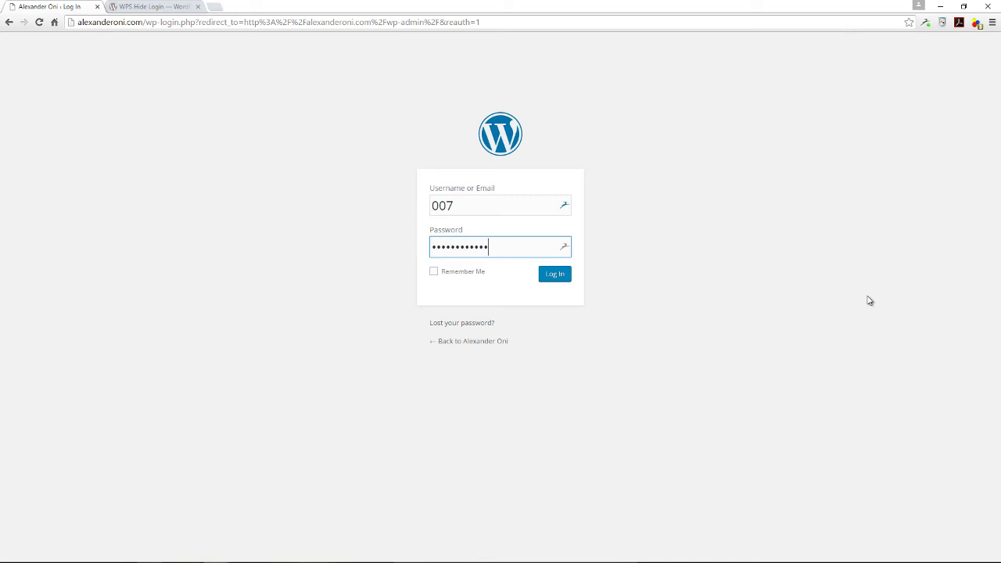
{"action": "type", "text": "••••"}
{"action": "key", "text": "Return"}
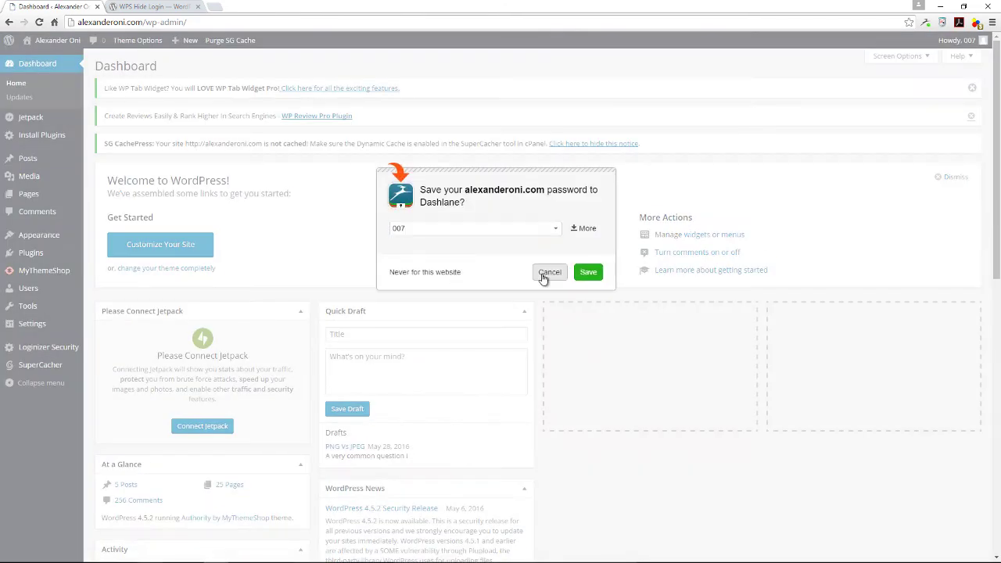
{"action": "left_click", "coordinate": [548, 272]}
{"action": "mouse_move", "coordinate": [31, 252]}
{"action": "left_click", "coordinate": [101, 271]}
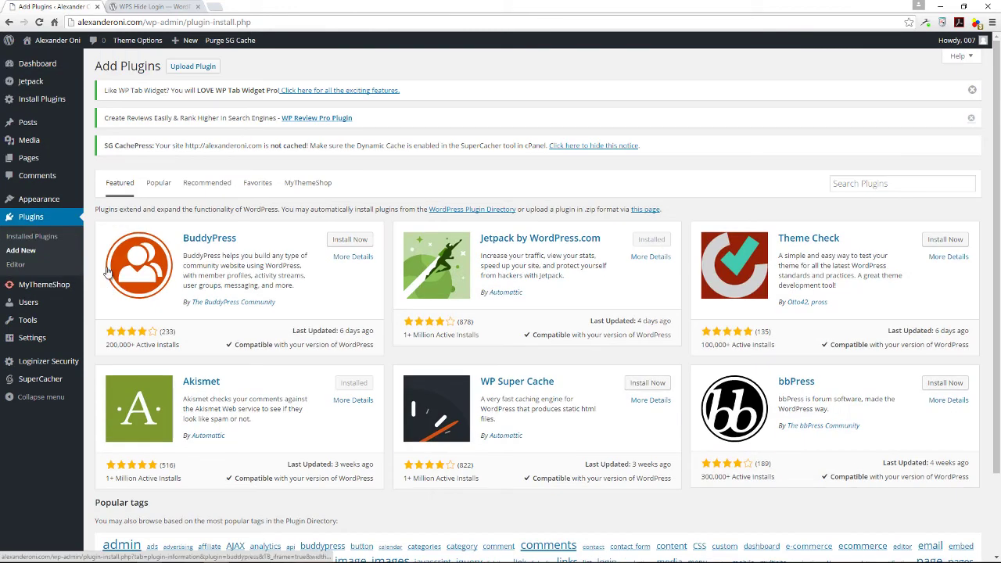
Search plugins for 'WPS Hide' and install WPS Hide Login 1.1.6
{"action": "left_click", "coordinate": [870, 184]}
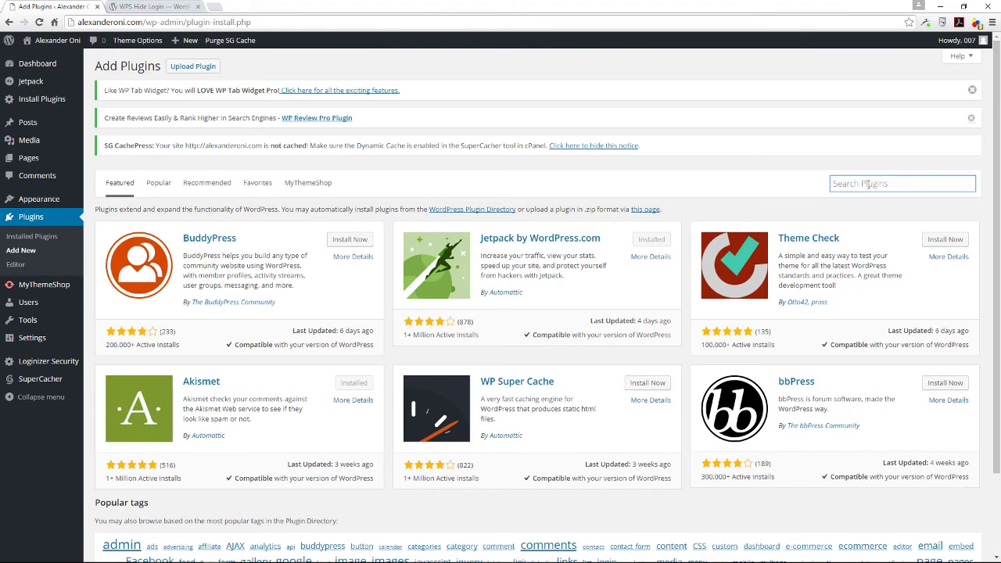
{"action": "type", "text": "WP"}
{"action": "type", "text": "S -id"}
{"action": "type", "text": "e"}
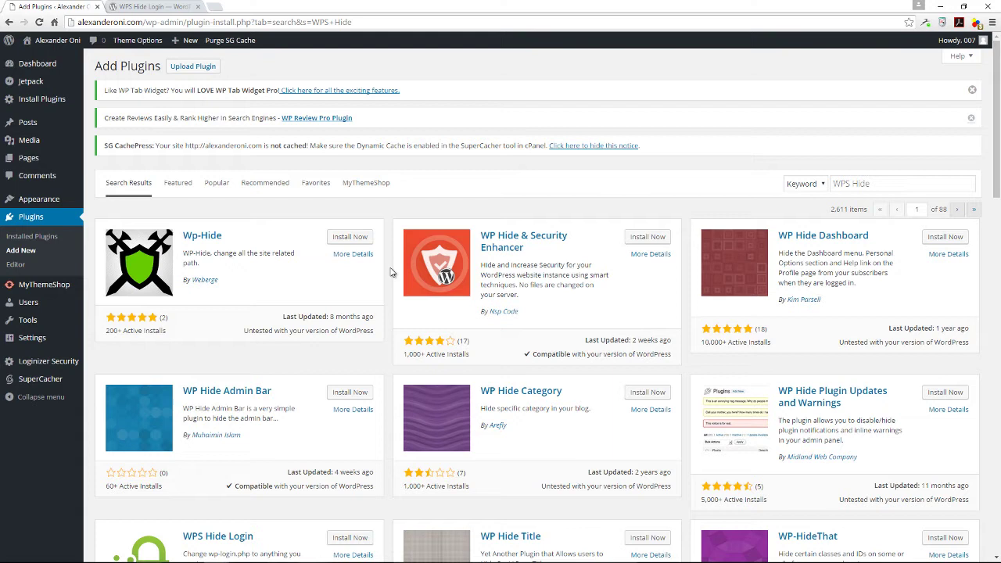
{"action": "scroll", "coordinate": [393, 274], "scroll_direction": "down", "scroll_amount": 3}
{"action": "scroll", "coordinate": [390, 268], "scroll_direction": "down", "scroll_amount": 1}
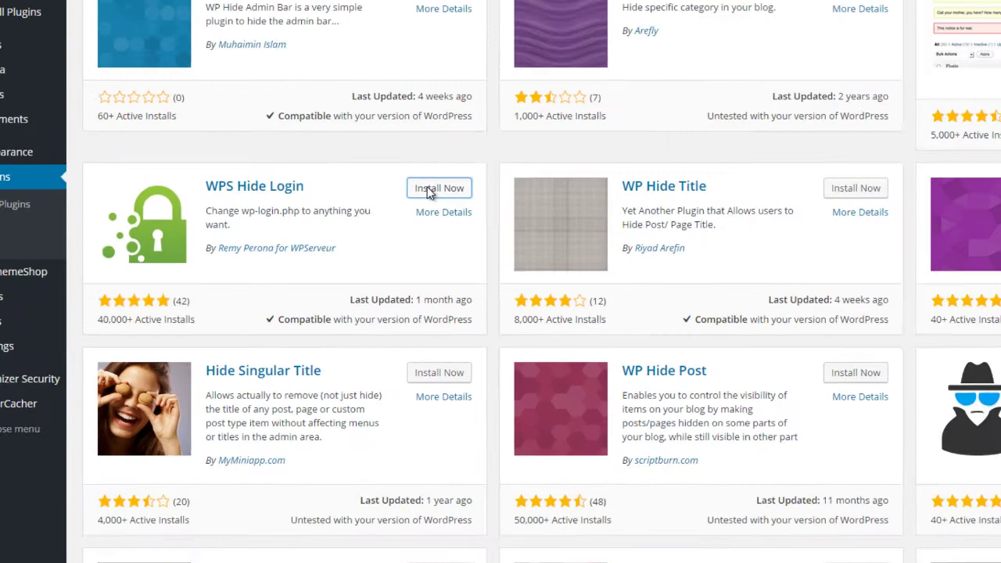
{"action": "left_click", "coordinate": [429, 194]}
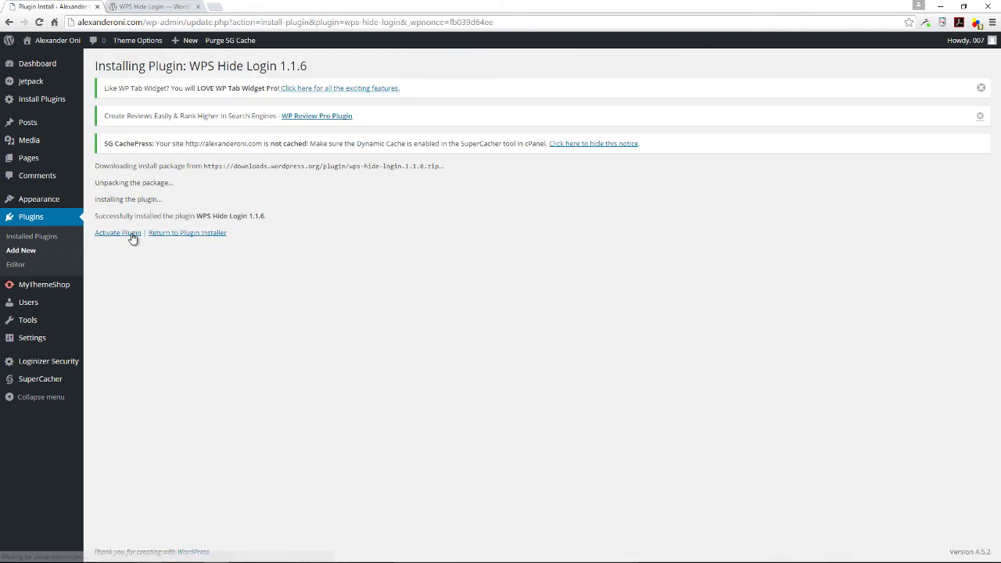
Activate WPS Hide Login from the installation results page
{"action": "left_click", "coordinate": [130, 235]}
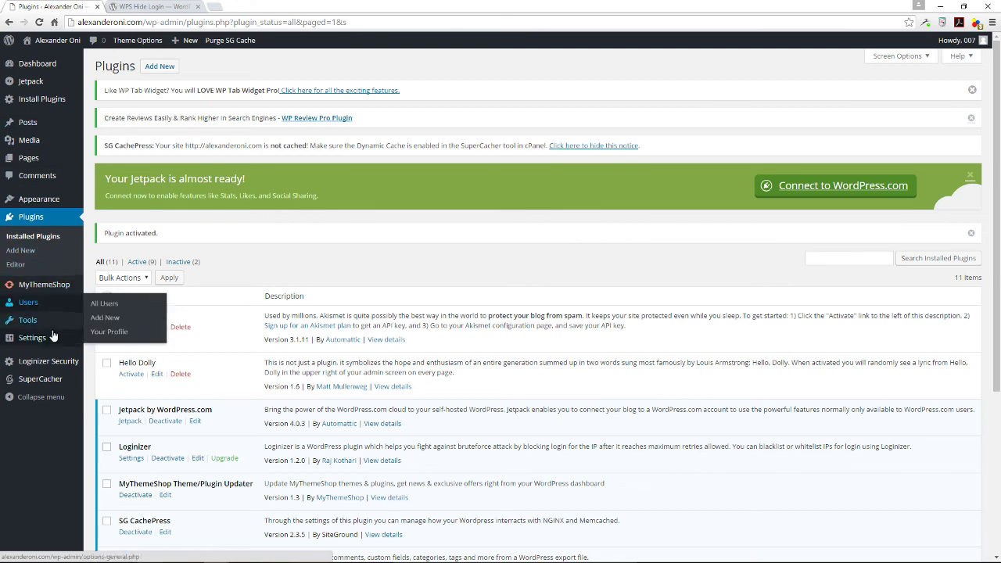
{"action": "mouse_move", "coordinate": [32, 338]}
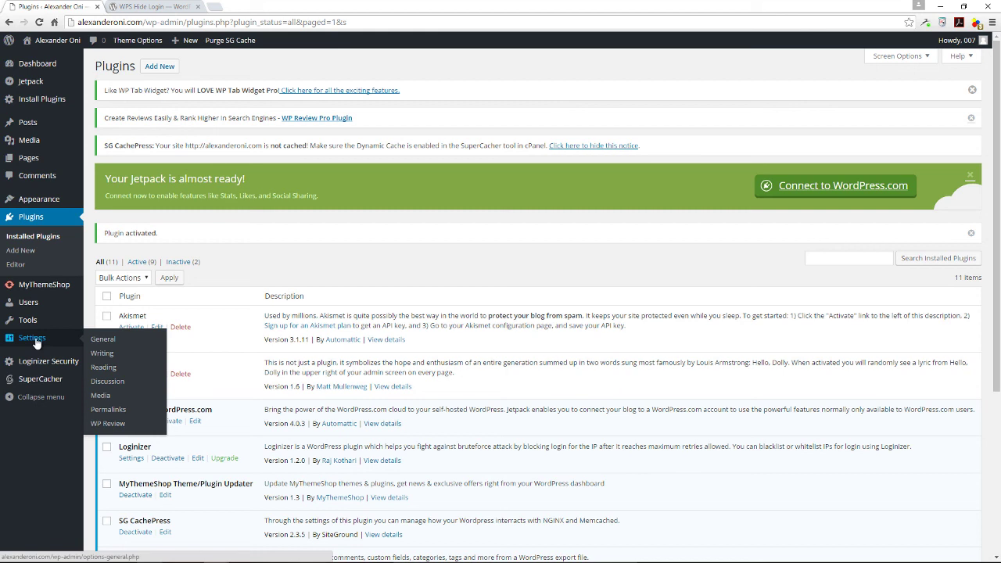
In Settings > General, change the WPS Hide Login URL from 'login' to 'enter' and save
{"action": "left_click", "coordinate": [101, 342]}
{"action": "scroll", "coordinate": [484, 410], "scroll_direction": "down", "scroll_amount": 1}
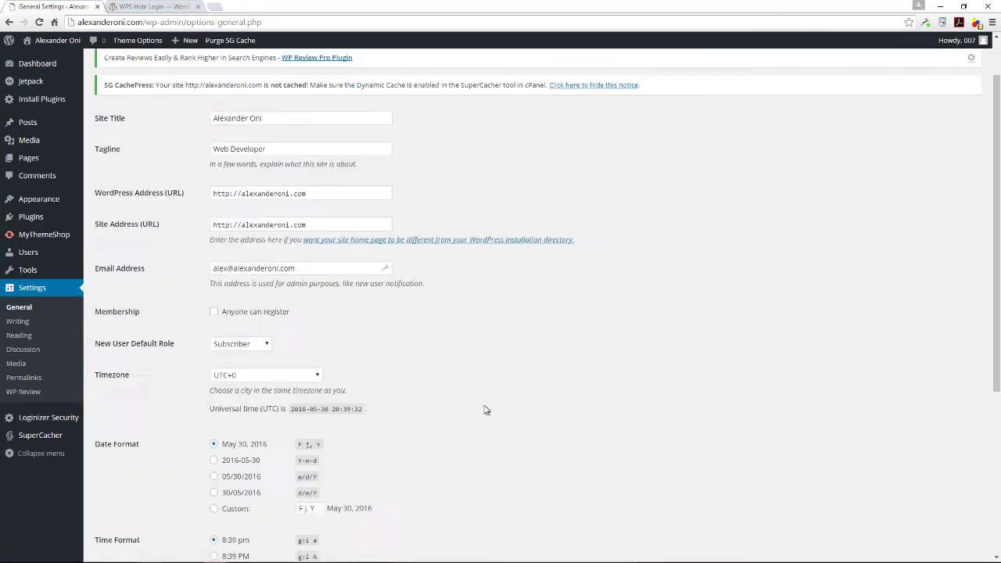
{"action": "scroll", "coordinate": [484, 410], "scroll_direction": "down", "scroll_amount": 5}
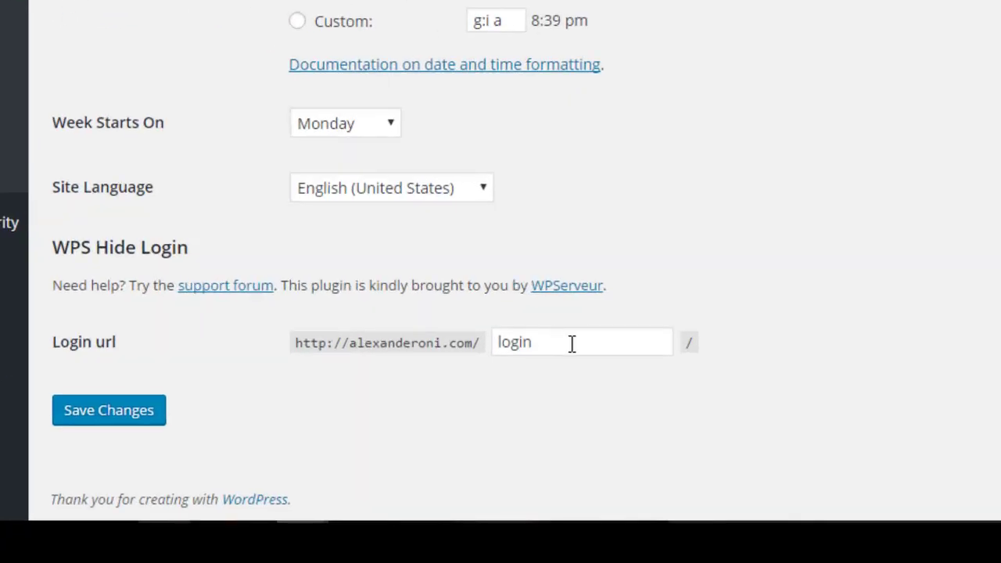
{"action": "left_click_drag", "start_coordinate": [572, 344], "coordinate": [485, 344]}
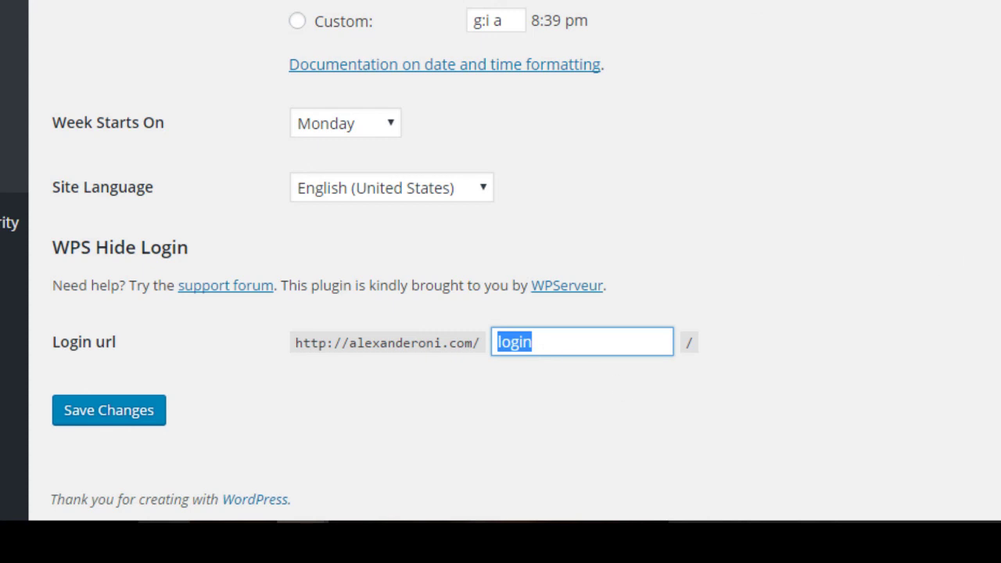
{"action": "type", "text": "enter"}
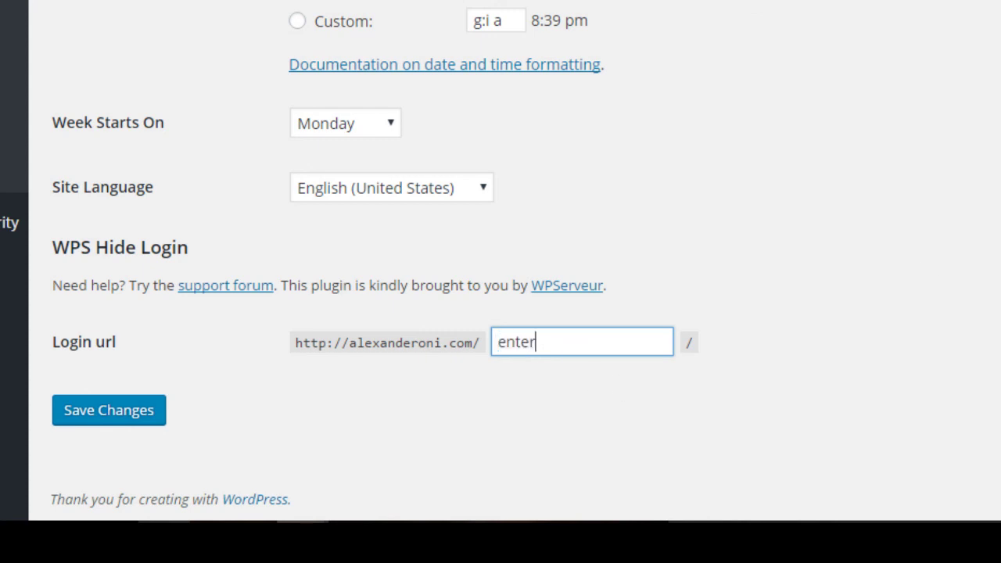
{"action": "left_click", "coordinate": [124, 416]}
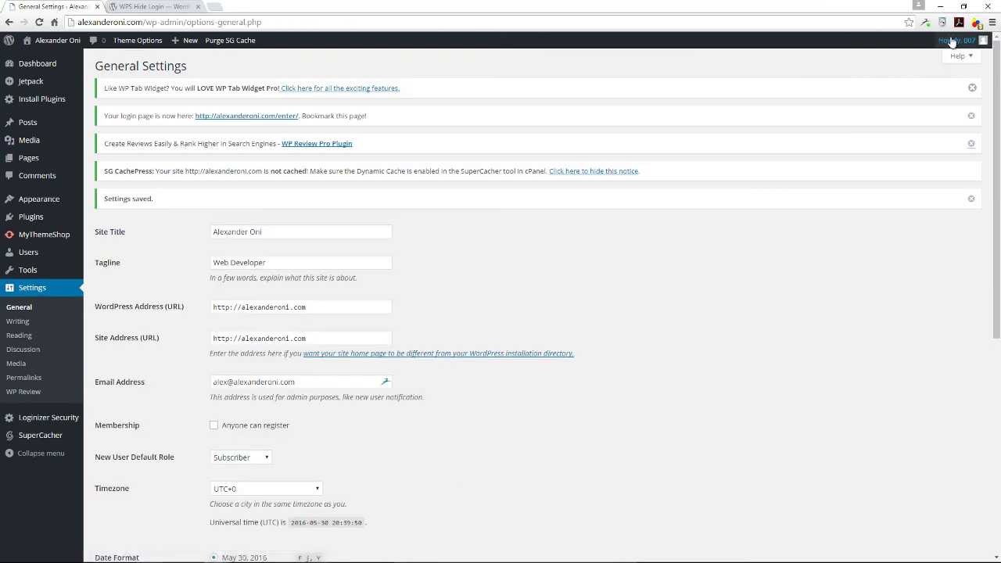
Log out and load /wp-admin, which now shows an Error 404 Not Found page
{"action": "left_click", "coordinate": [911, 98]}
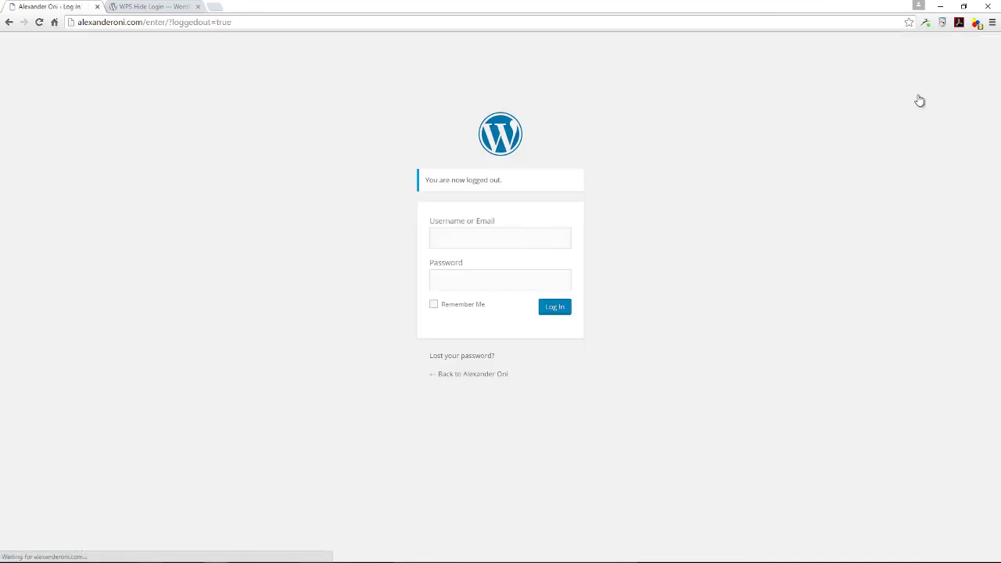
{"action": "left_click_drag", "start_coordinate": [232, 22], "coordinate": [146, 22]}
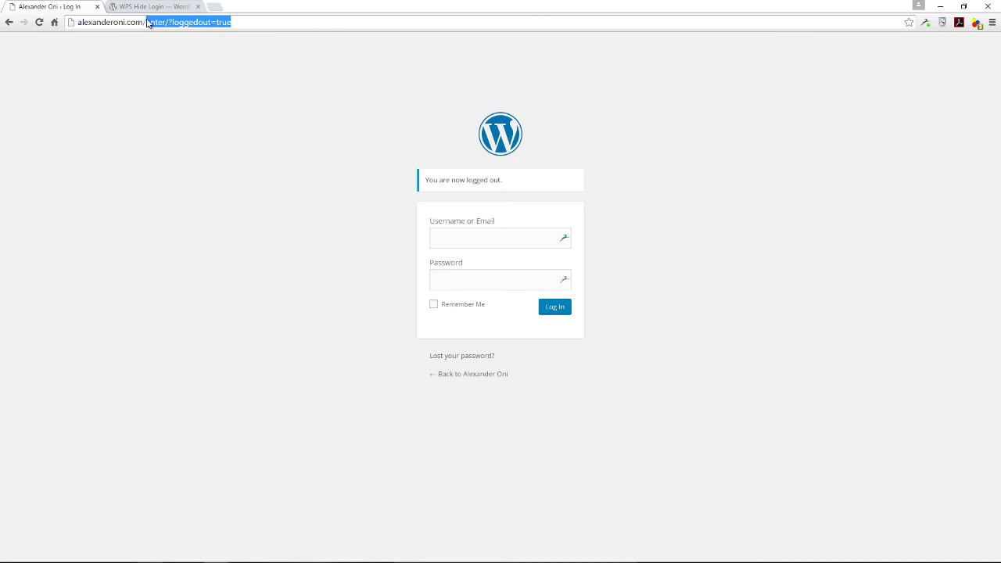
{"action": "type", "text": "wp-"}
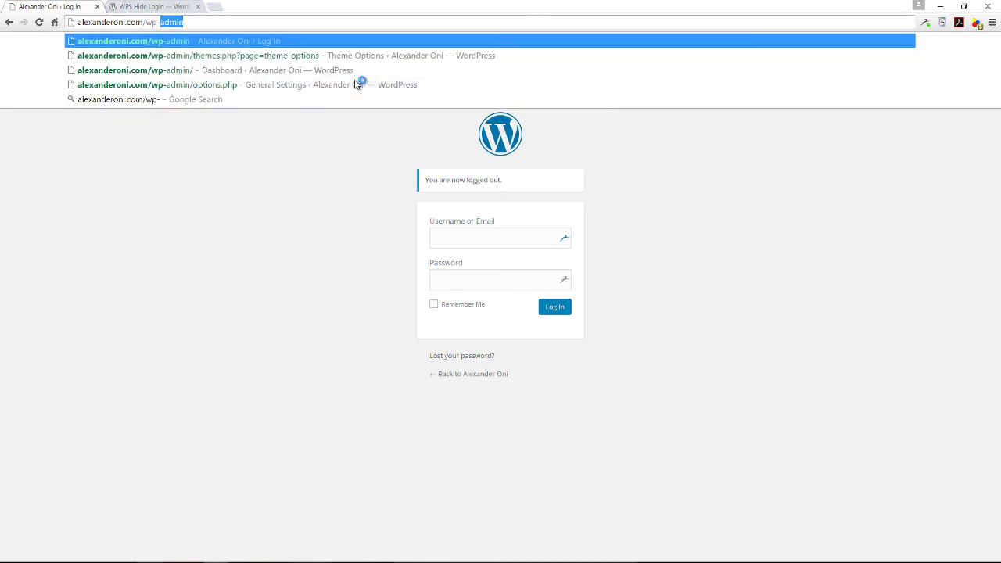
{"action": "key", "text": "Return"}
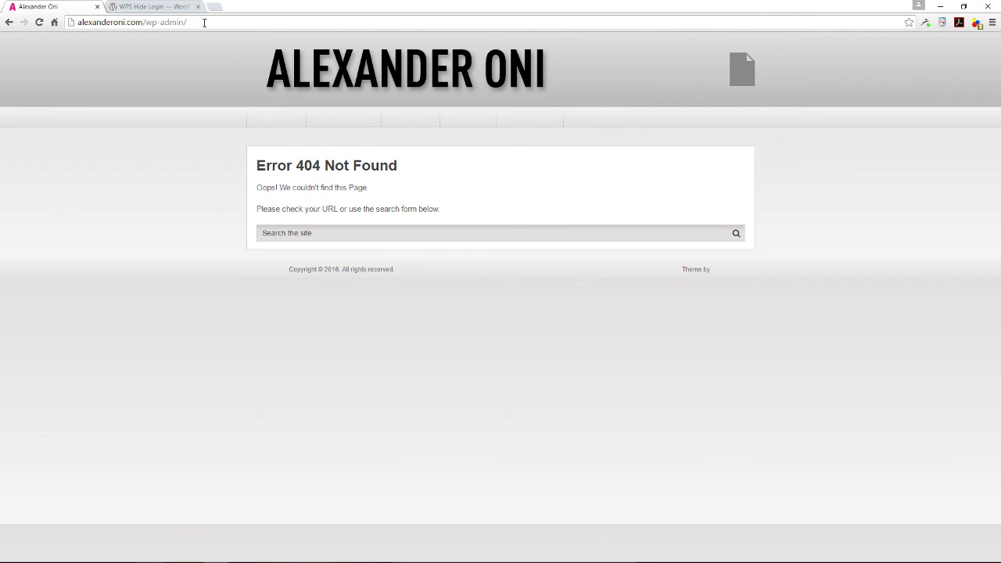
Load the /enter address to reach the WordPress login form, dismissing the email suggestion popup
{"action": "left_click_drag", "start_coordinate": [204, 23], "coordinate": [143, 22]}
{"action": "type", "text": "enter"}
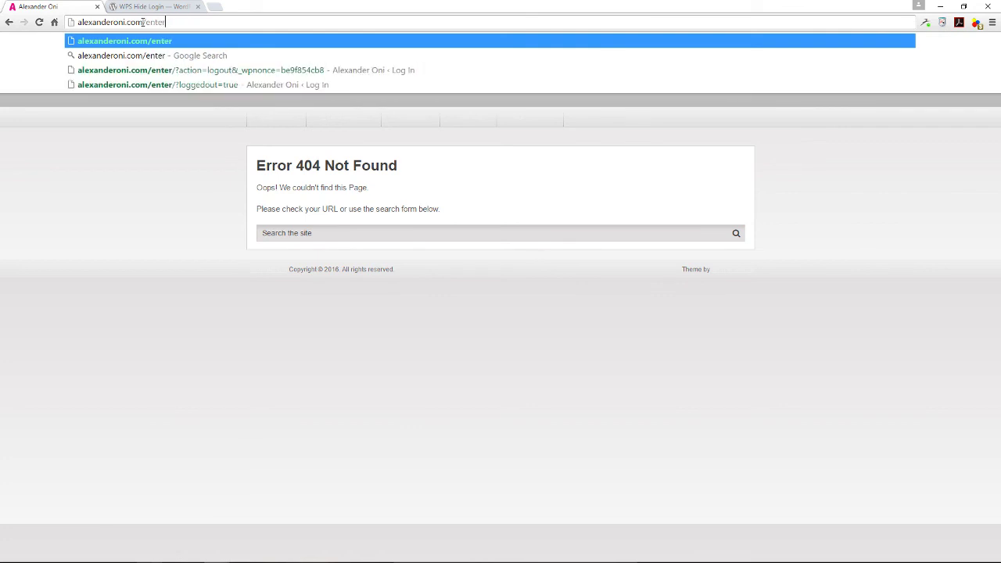
{"action": "key", "text": "Return"}
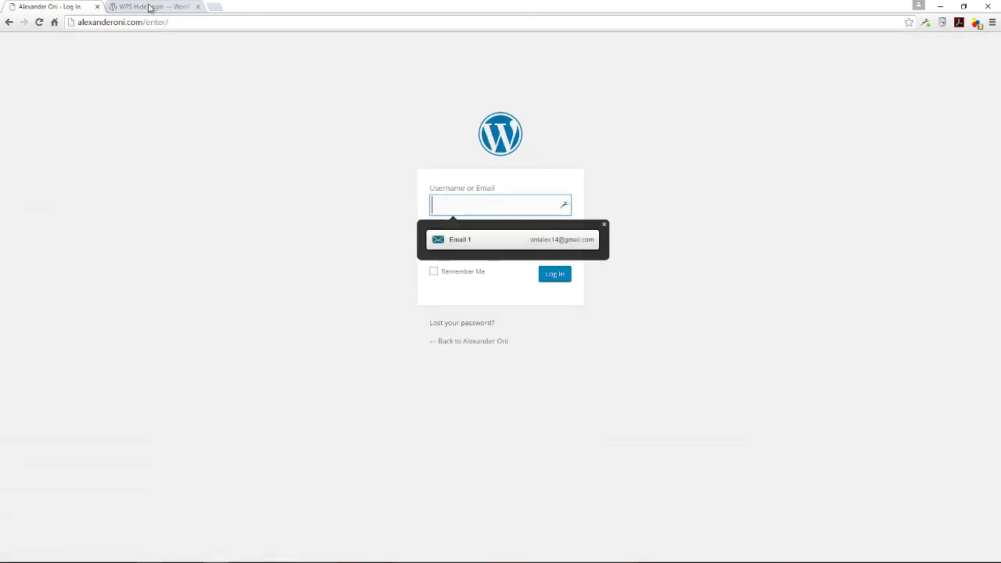
{"action": "left_click", "coordinate": [263, 281]}
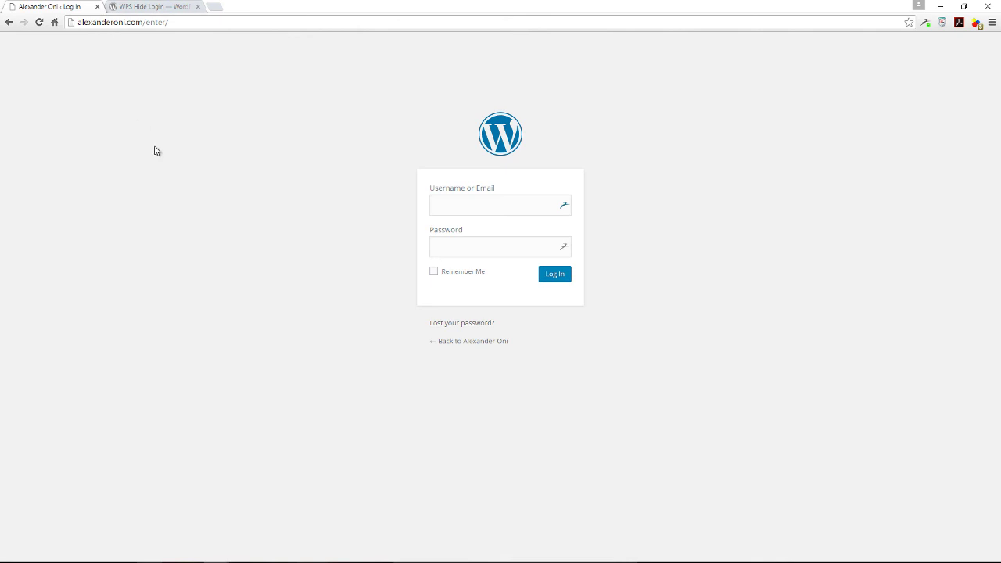